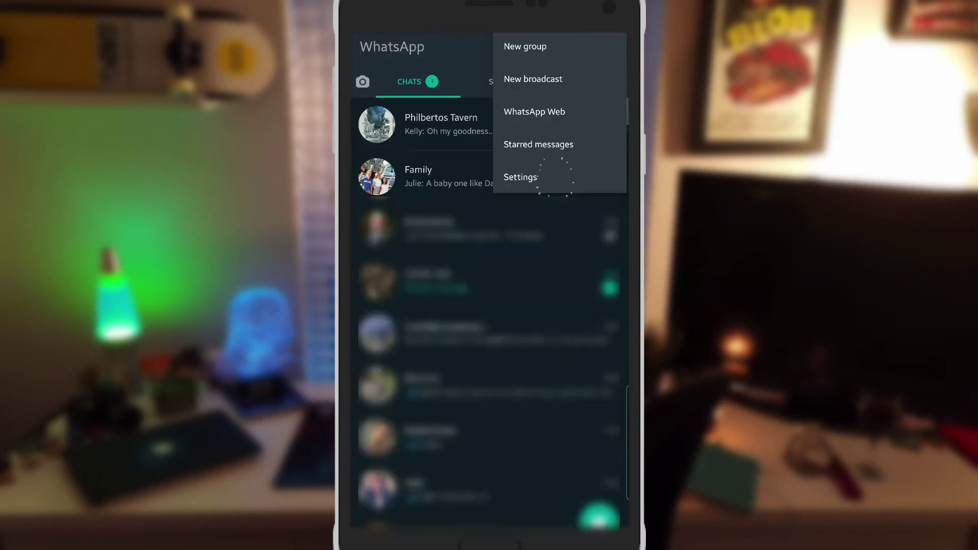
- Open WhatsApp Settings and go to Account
click(555, 176)
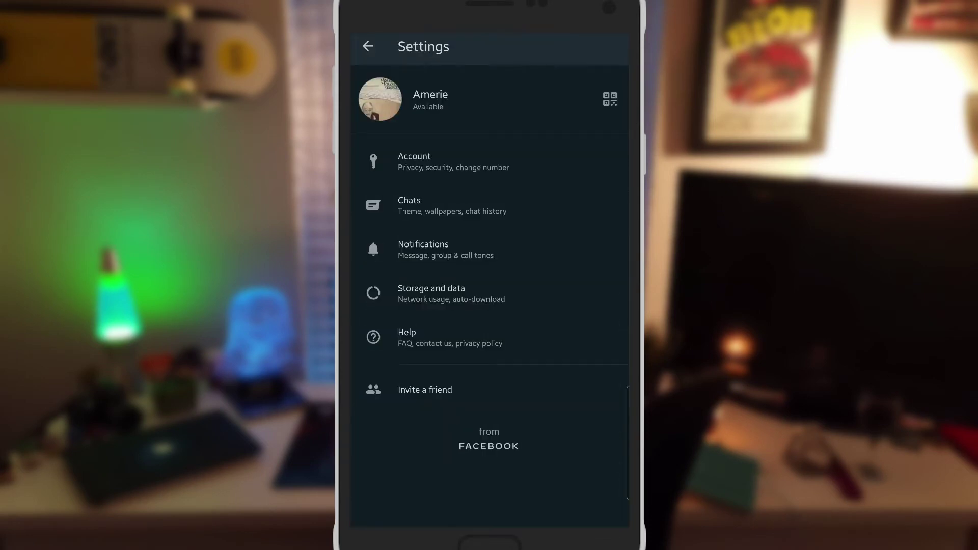
click(374, 161)
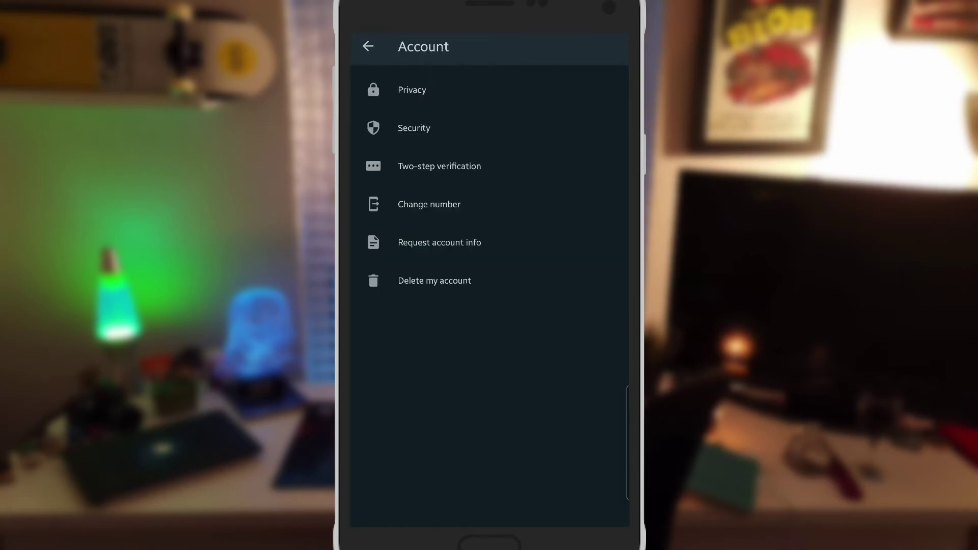
- Submit the Change number form with both numbers blank, then dismiss the missing-number warning
click(373, 205)
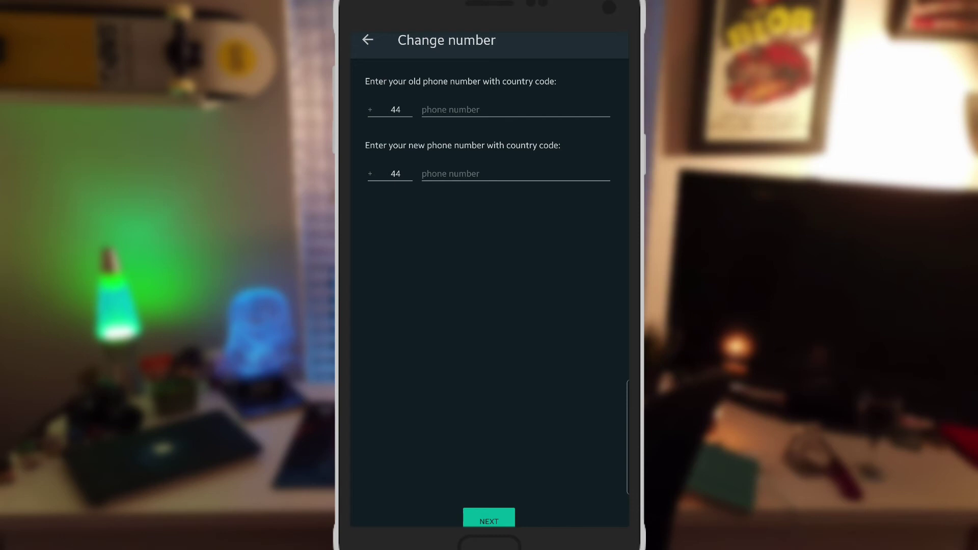
click(489, 520)
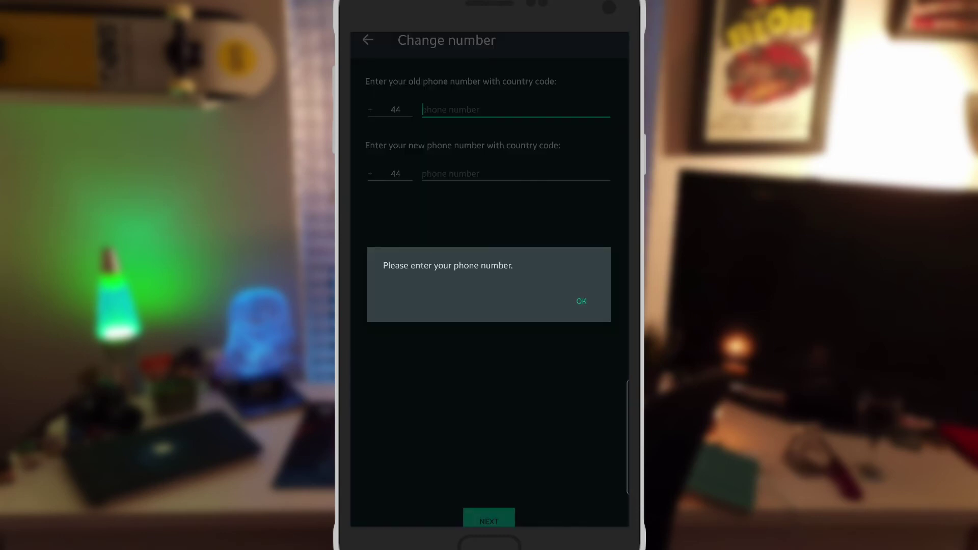
click(581, 301)
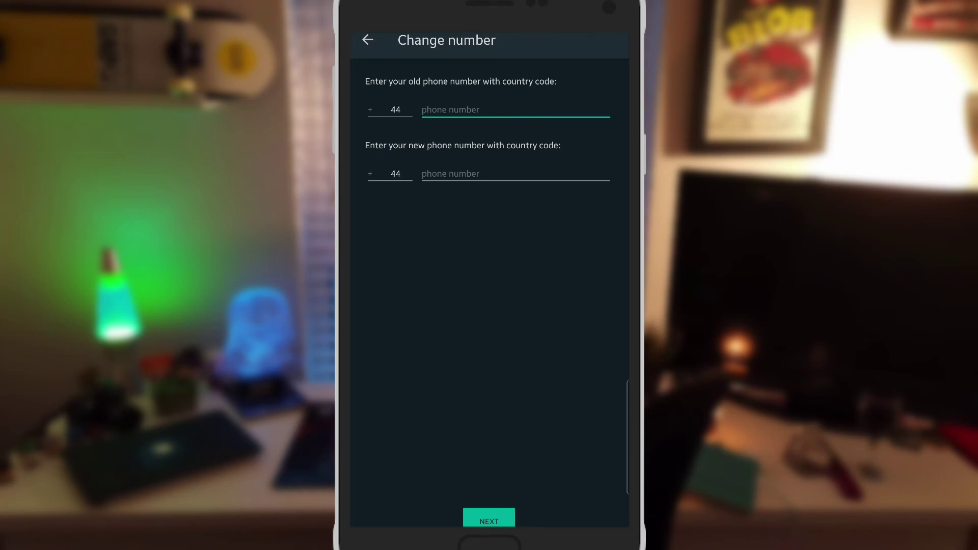
- Back out of Account settings and reopen Settings to the Chats page
key(Escape)
key(Escape)
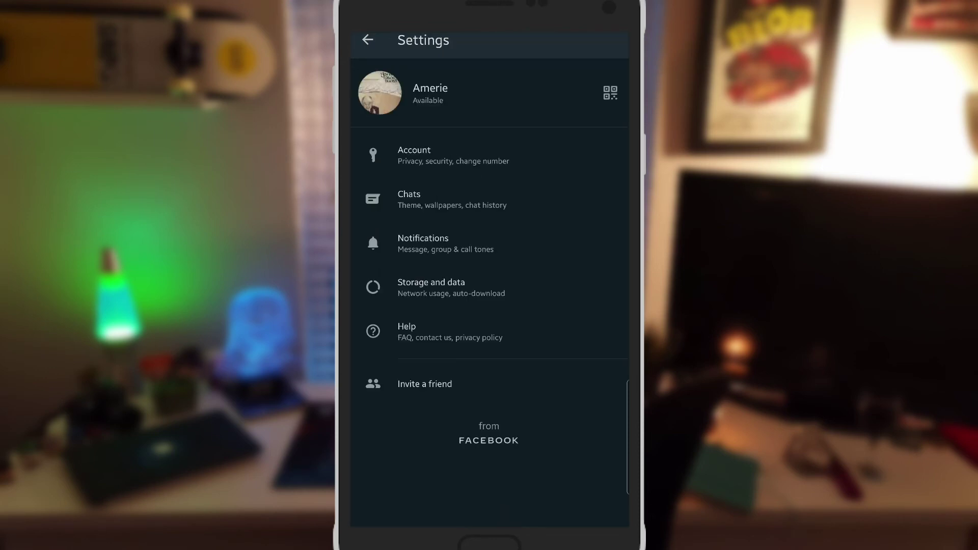
key(Escape)
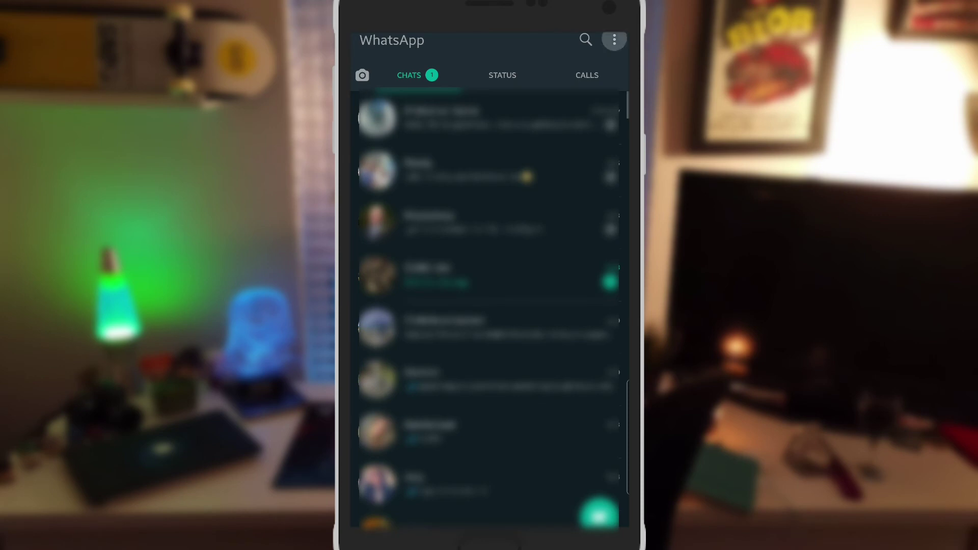
click(615, 42)
click(535, 170)
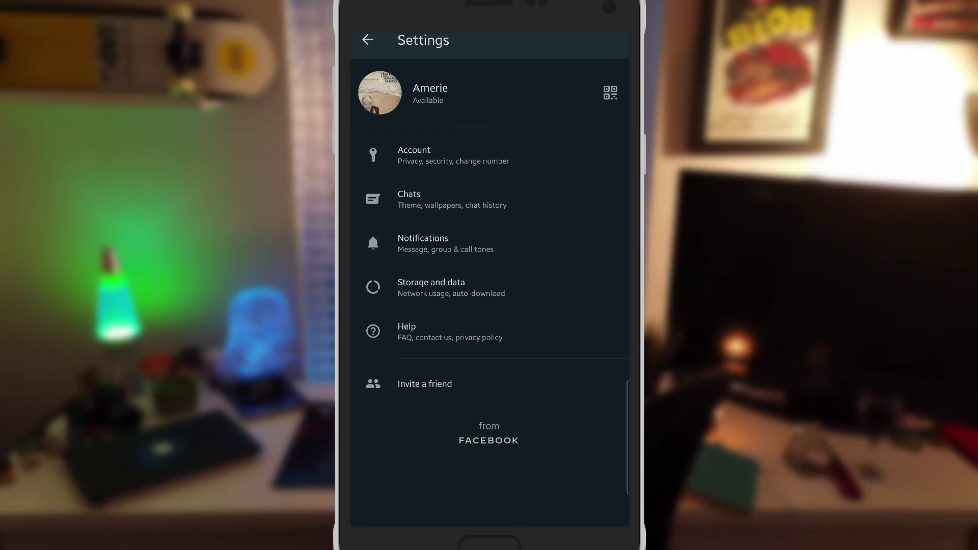
click(451, 199)
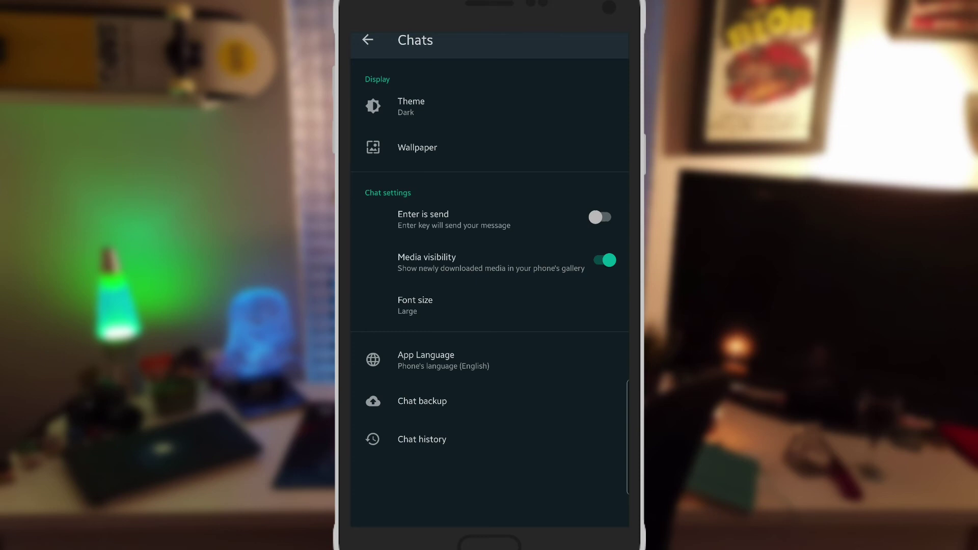
- Open Chat backup, last backed up to Google Drive on 15 January (1.8 GB)
click(422, 401)
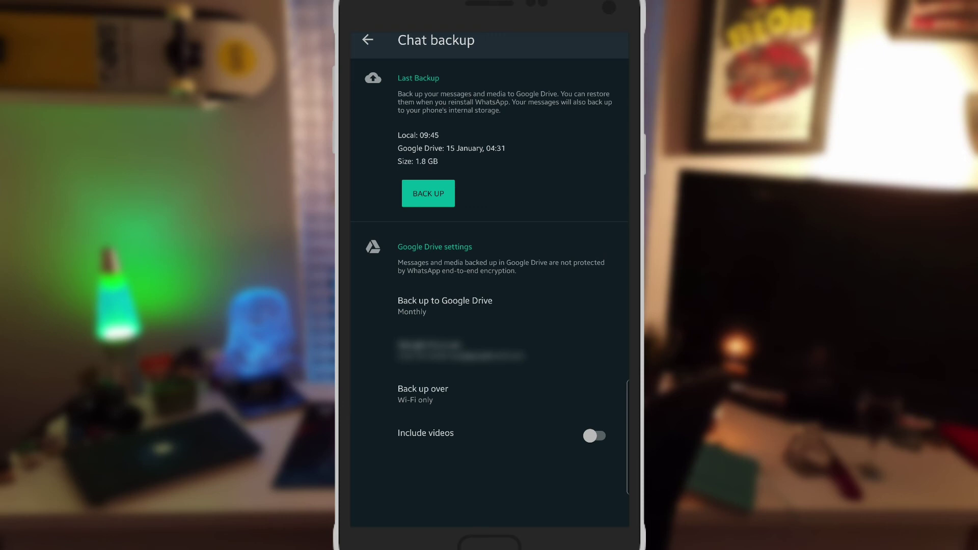
- Start backing up messages to Google Drive now
click(428, 194)
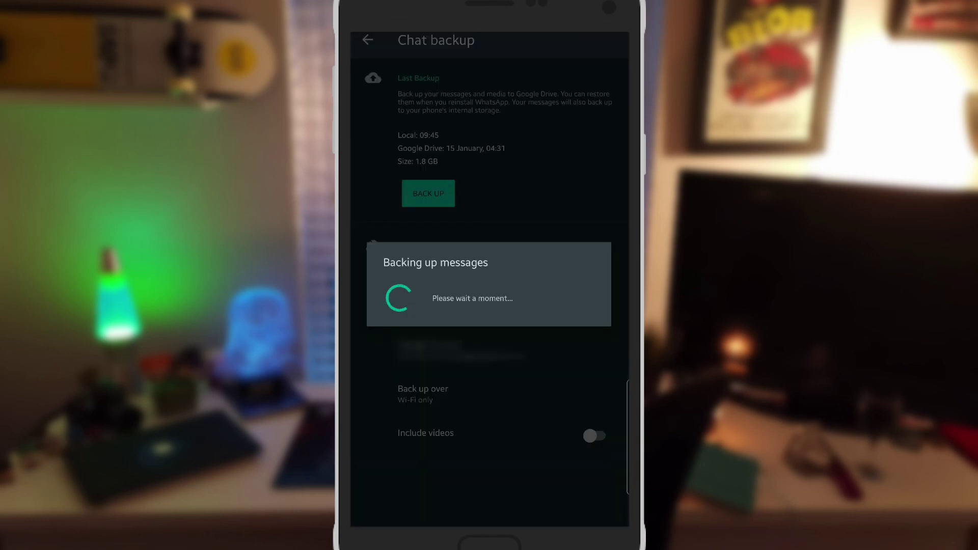